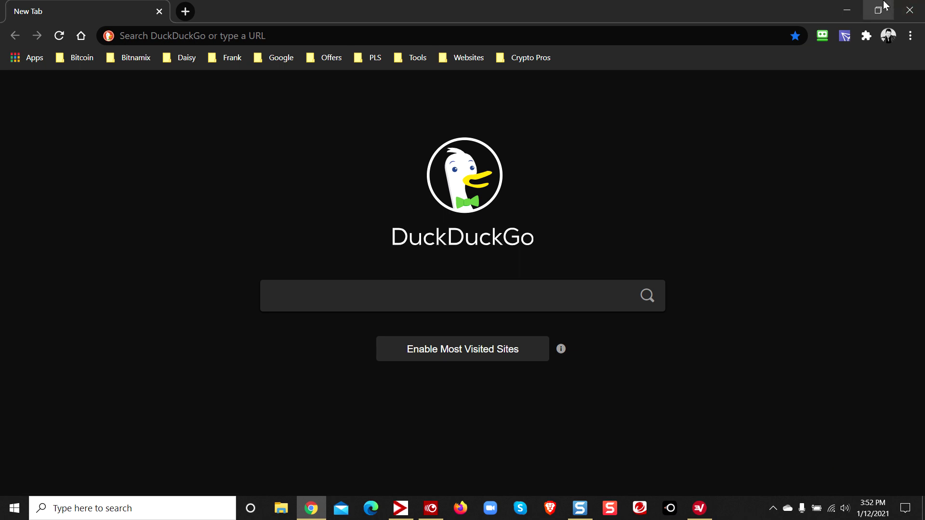
- Unlock the TronLink wallet by entering its password at the prompt
click(847, 36)
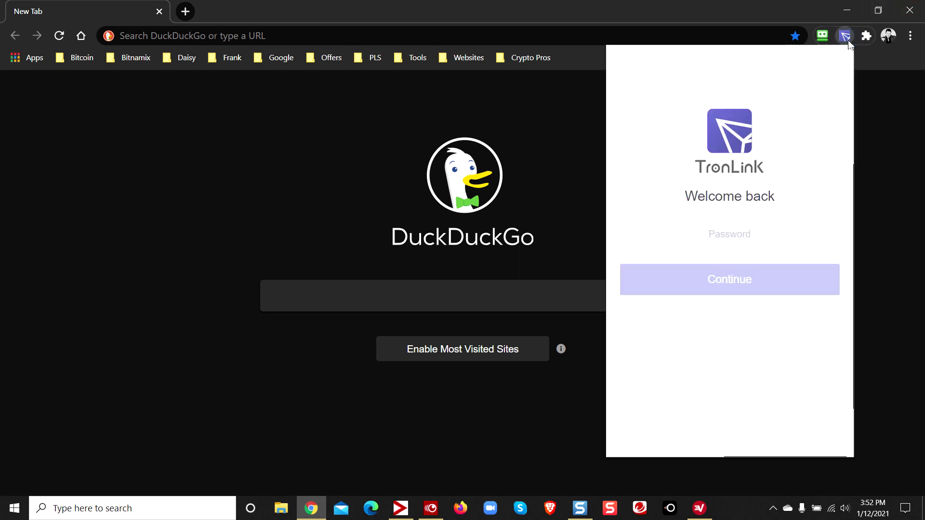
text(••••••)
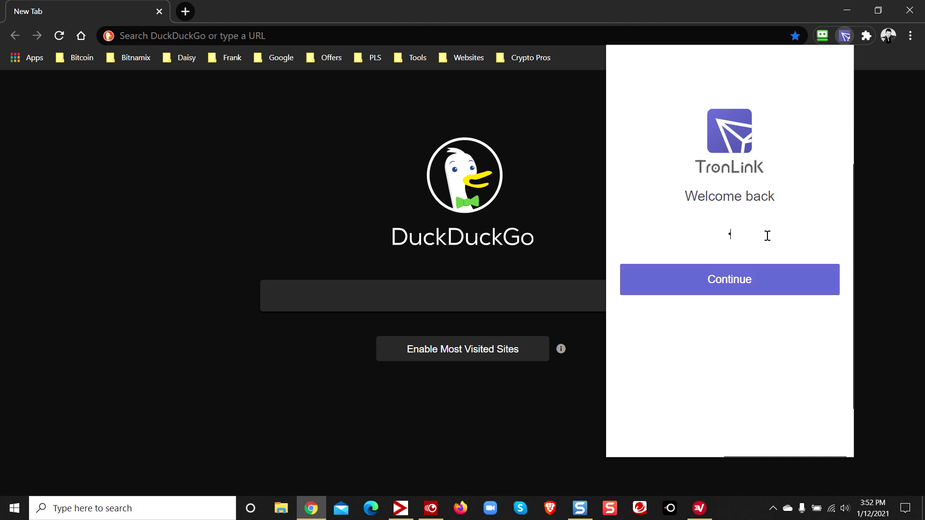
text(••)
key(Return)
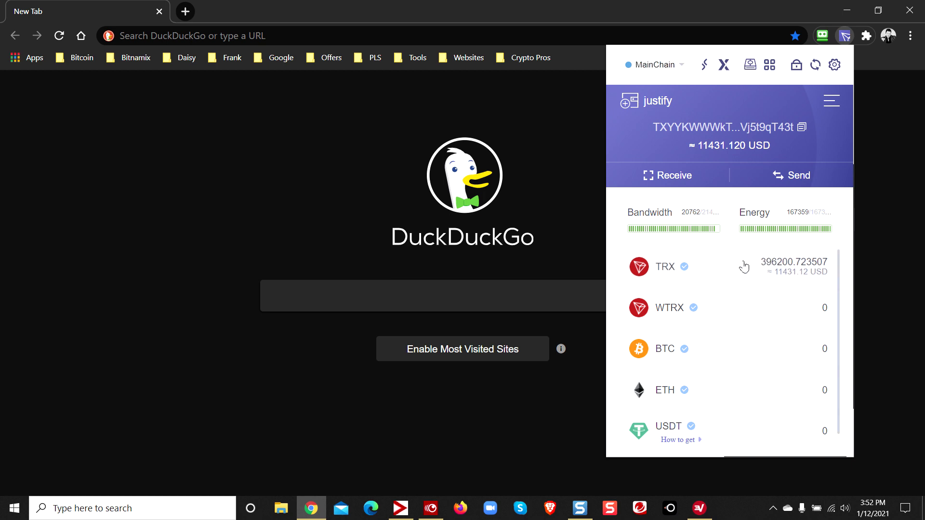
- Open the TRX token page and inspect the failed 15:51:57 transaction's details
click(723, 275)
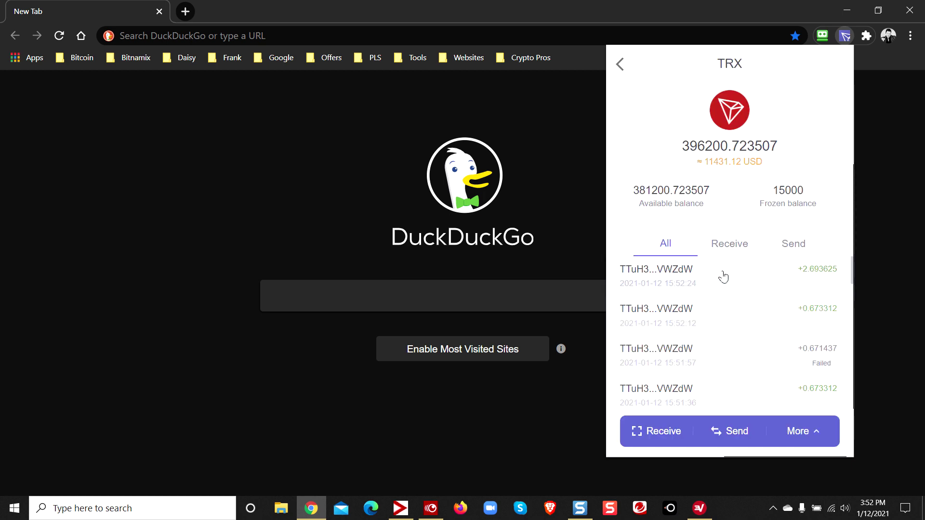
scroll(717, 288, down, 3)
scroll(717, 289, up, 3)
click(723, 355)
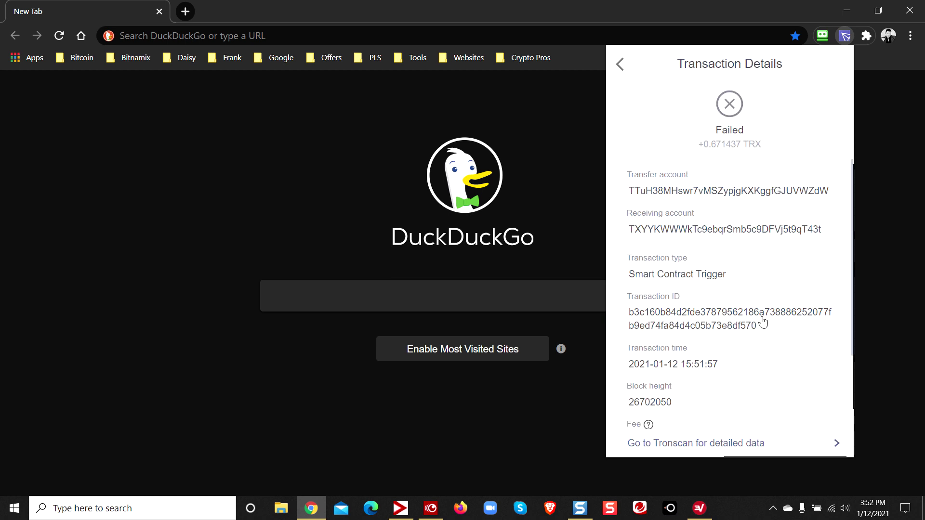
scroll(785, 270, down, 3)
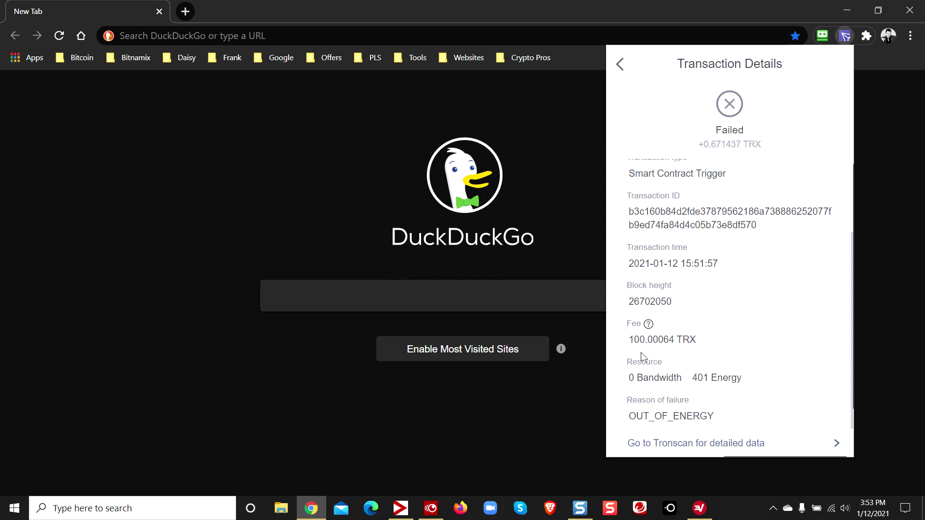
mouse_move(649, 325)
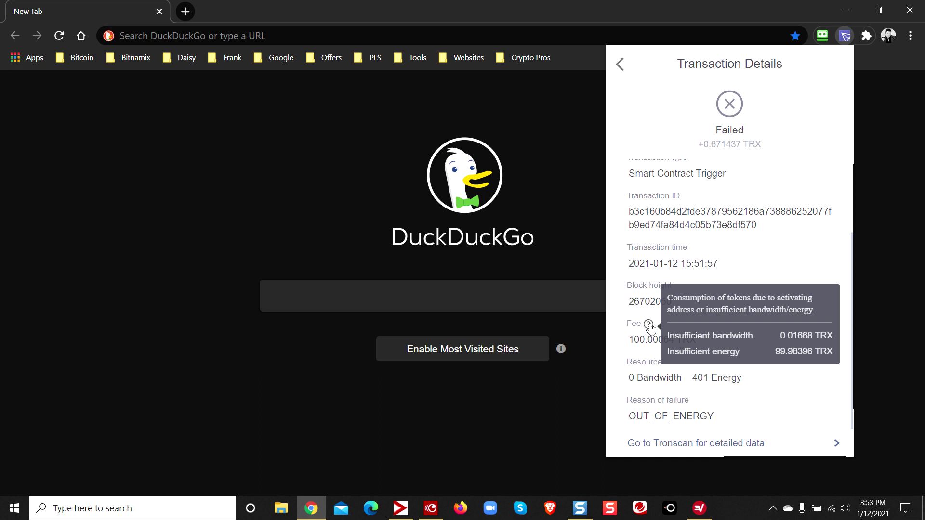
click(620, 63)
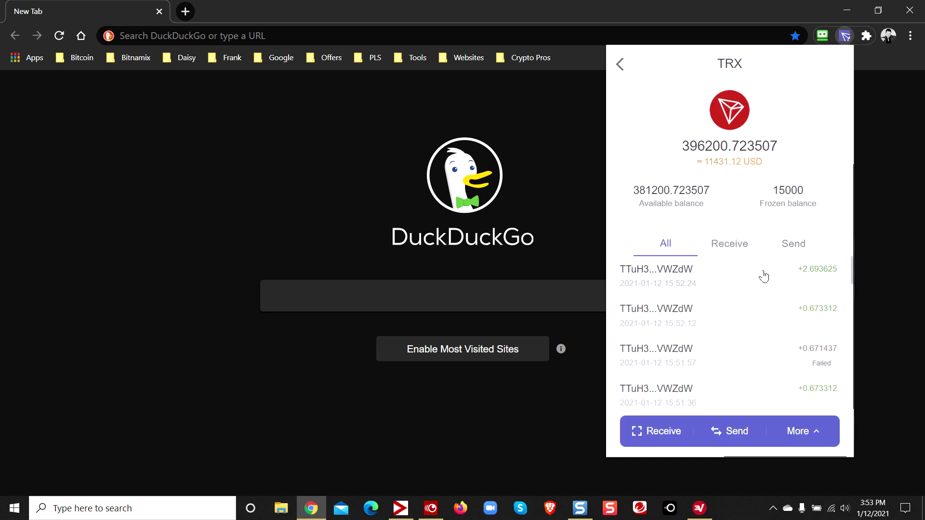
- Inspect the failed +0.657562 TRX transaction: OUT_OF_ENERGY with a 100.0166 TRX fee
scroll(764, 276, down, 4)
scroll(767, 229, down, 4)
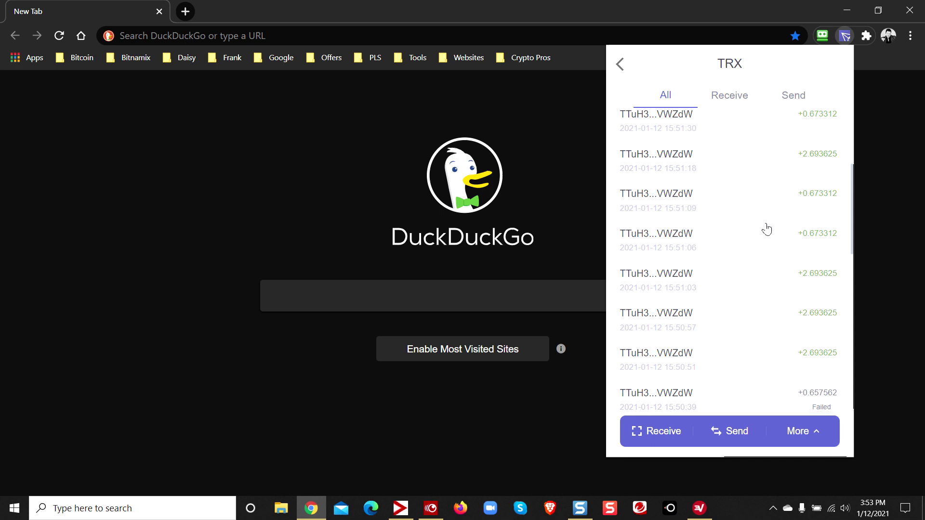
scroll(764, 250, down, 2)
click(751, 272)
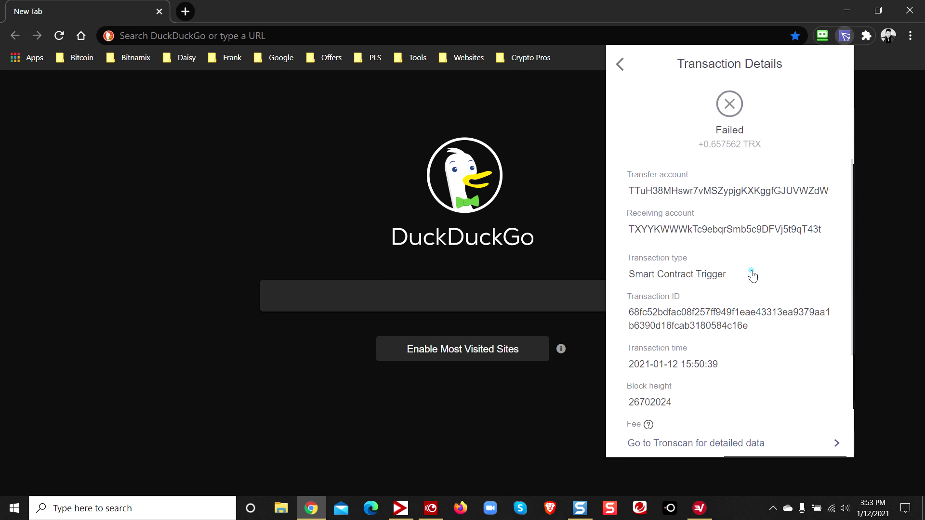
scroll(755, 293, down, 2)
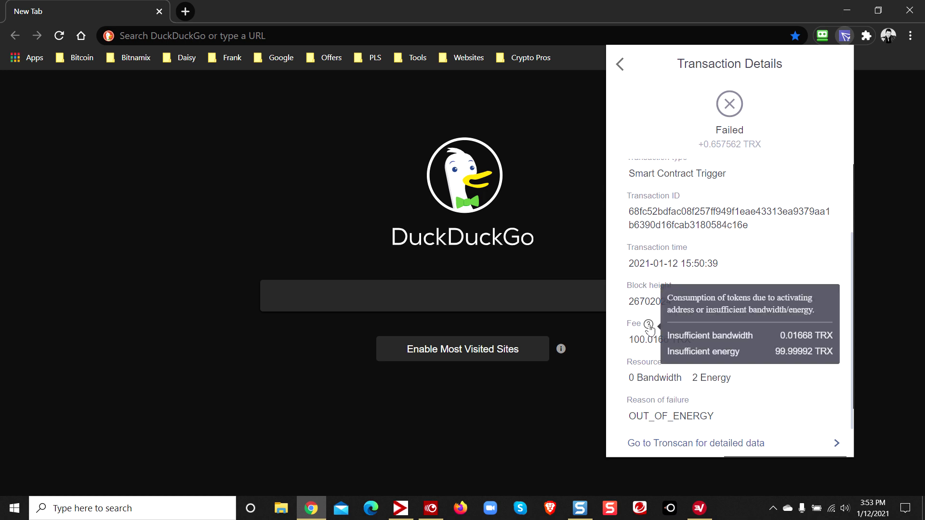
- Return to the wallet overview and choose Freeze / Unfreeze from the Energy info
click(621, 65)
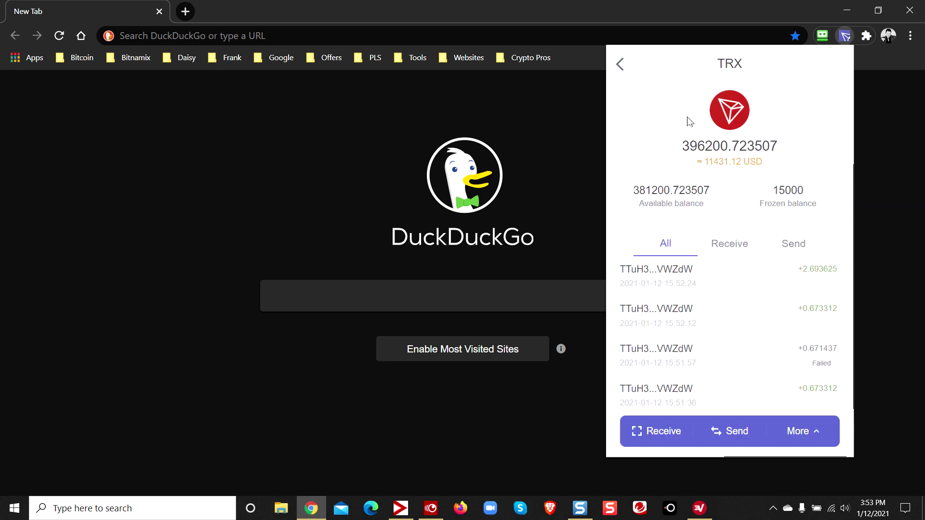
click(620, 65)
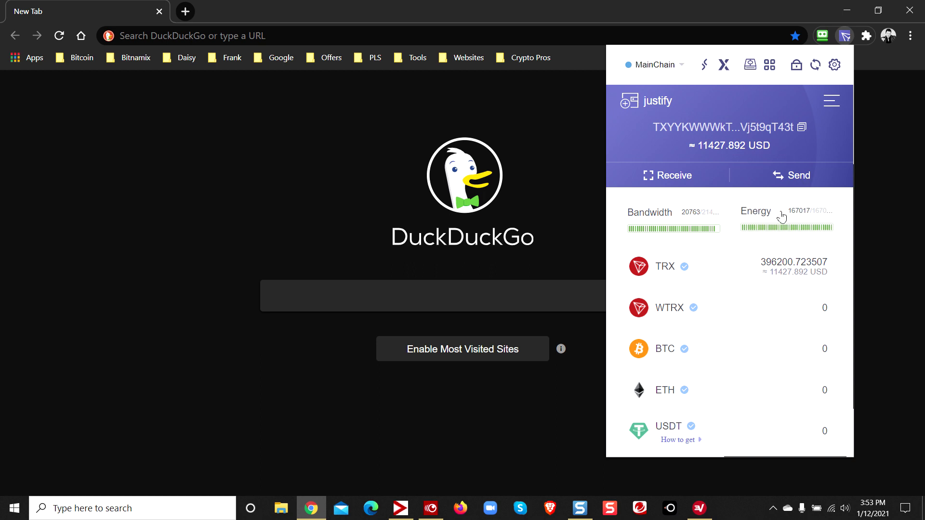
click(781, 215)
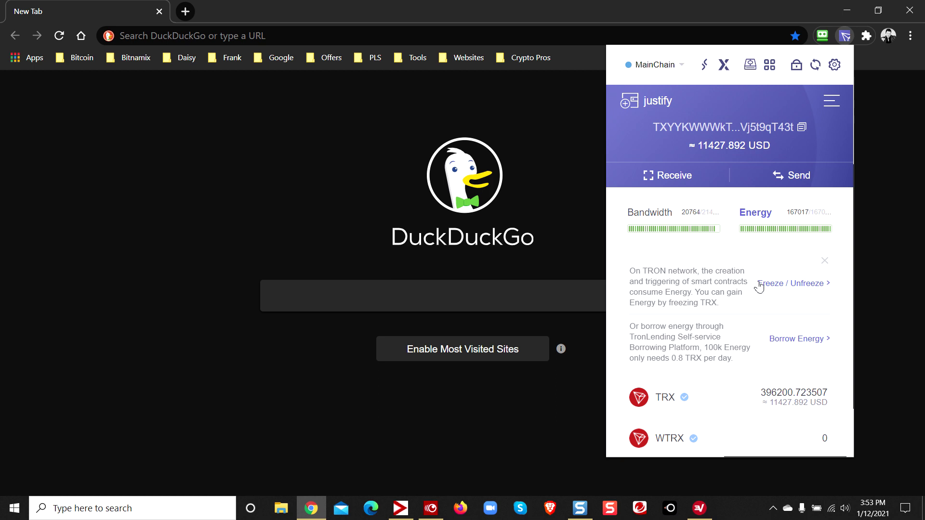
click(796, 290)
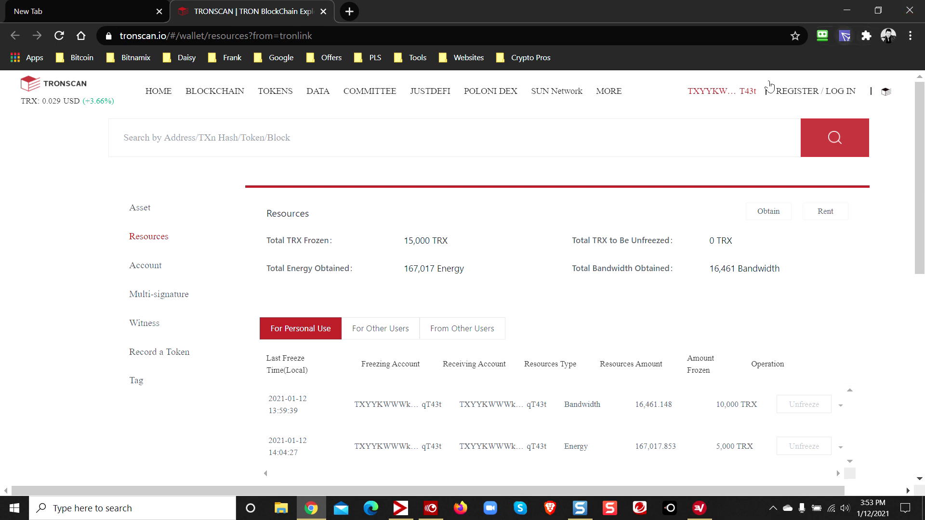
- Review Tronscan's Resources page: 15,000 TRX frozen, 167,017 Energy obtained
mouse_move(716, 93)
- Set the Obtain dialog to TRON Power and Energy with an amount of 500 TRX
click(768, 215)
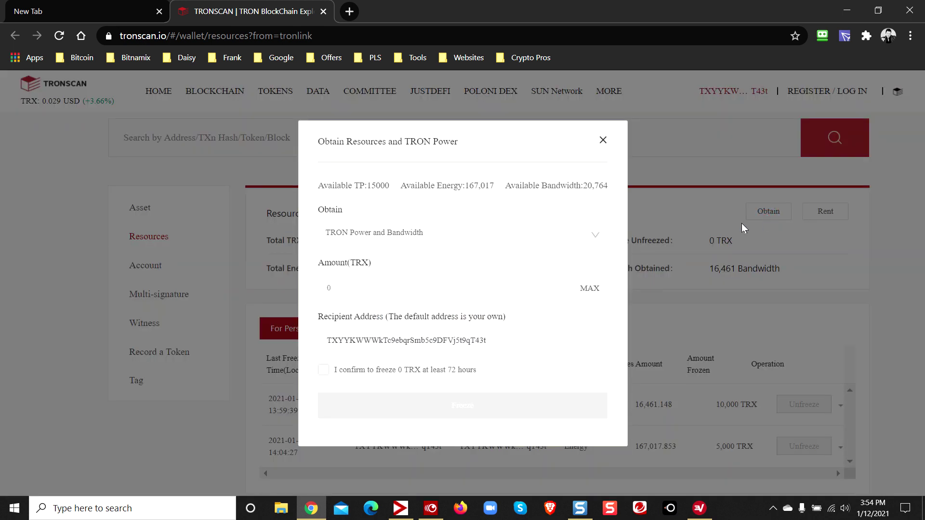
click(598, 245)
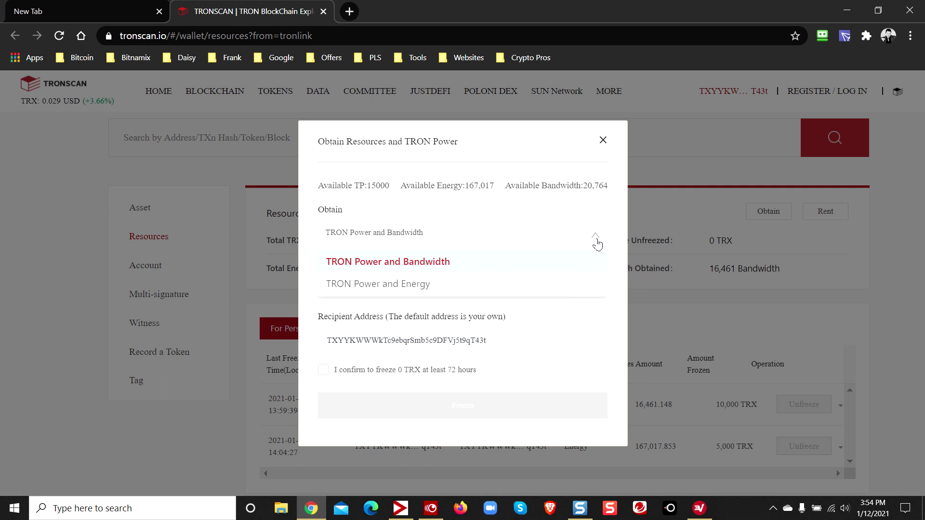
click(572, 284)
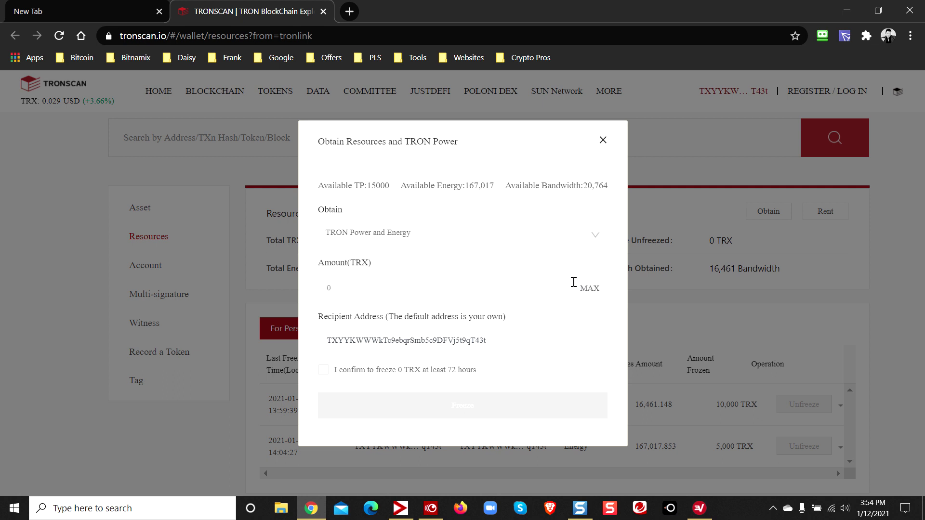
click(539, 290)
text(500)
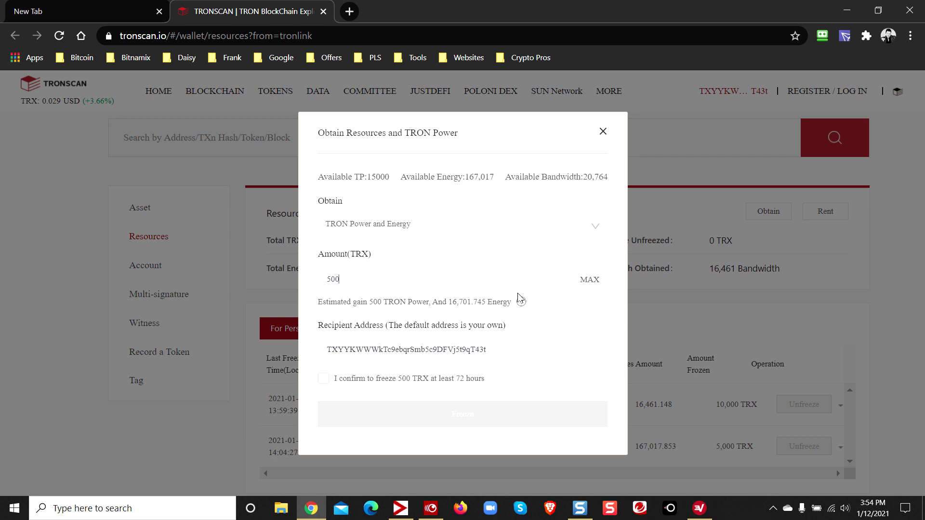
- Tick the 72-hour 500 TRX freeze confirmation and highlight the estimated gain
click(324, 380)
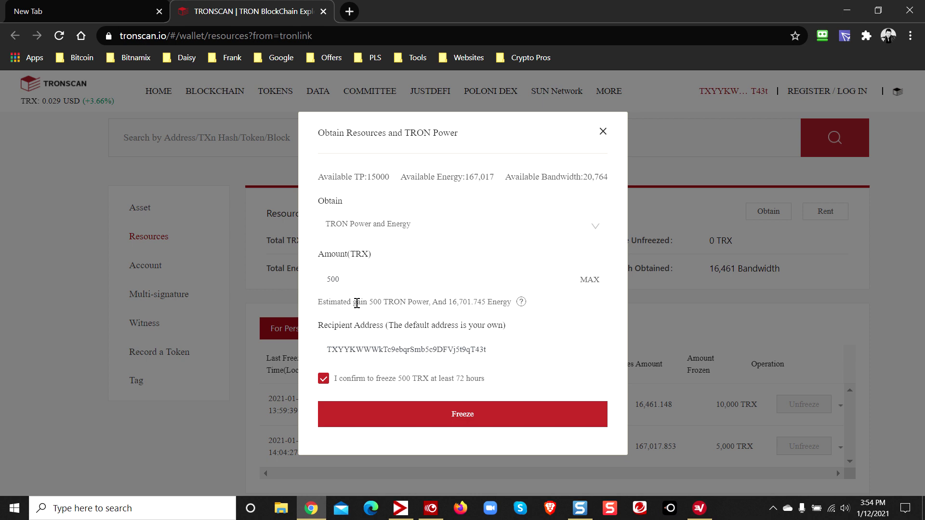
drag(372, 304, 520, 311)
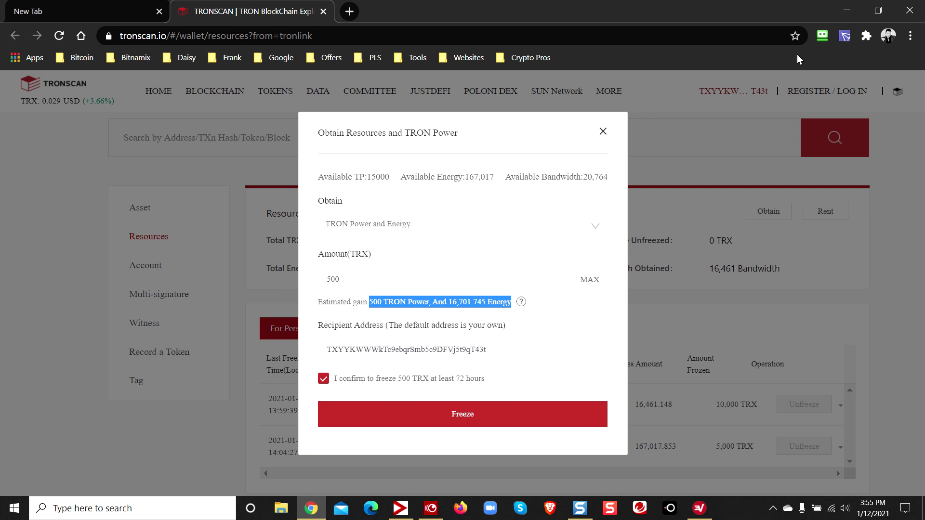
- Check the TRX history in TronLink, then return to the overview showing 396210.726568 TRX
click(846, 39)
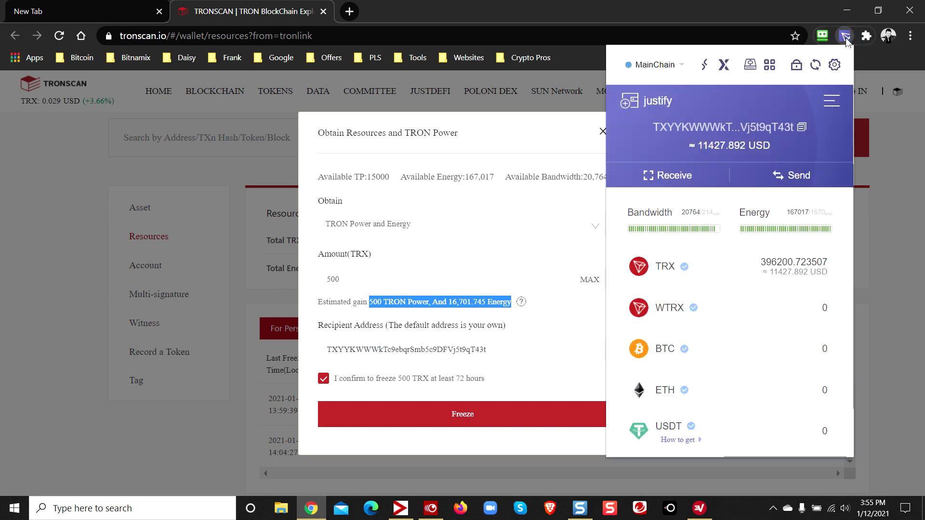
click(721, 269)
scroll(728, 289, down, 5)
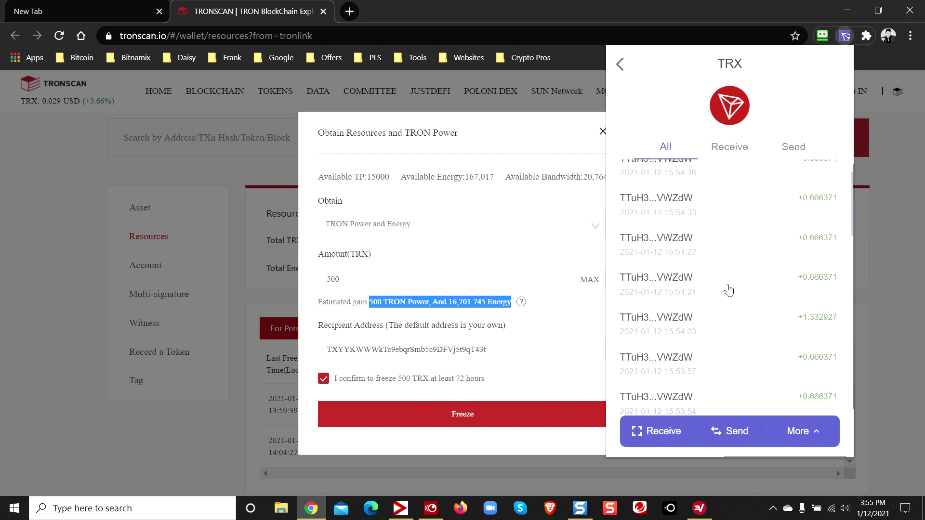
scroll(728, 290, down, 3)
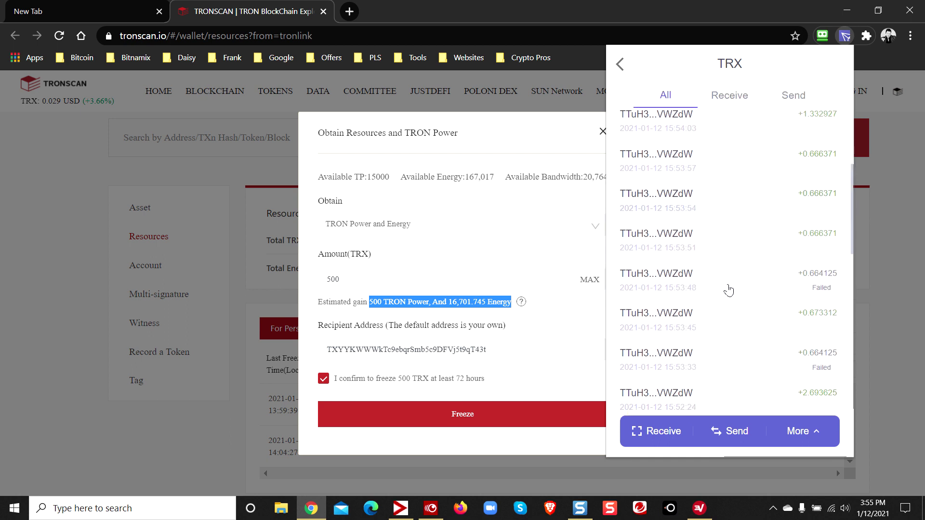
scroll(729, 290, up, 8)
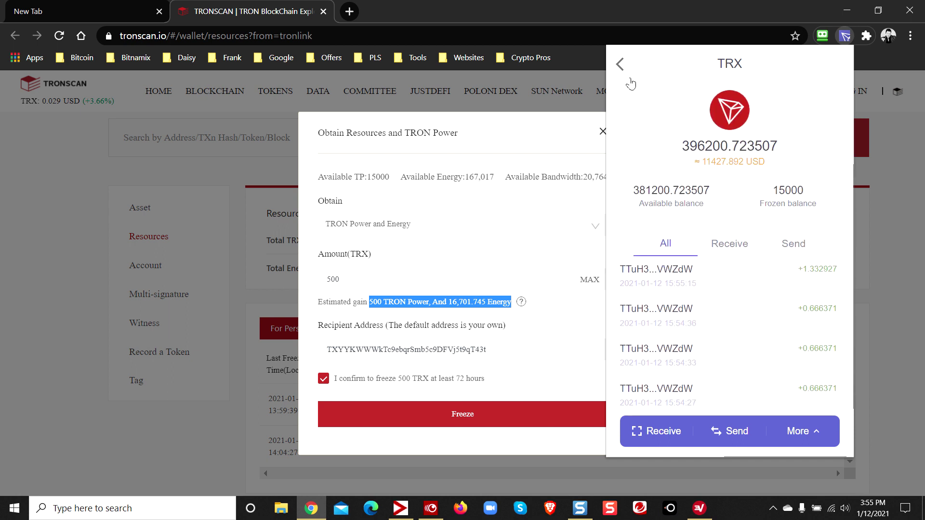
click(620, 65)
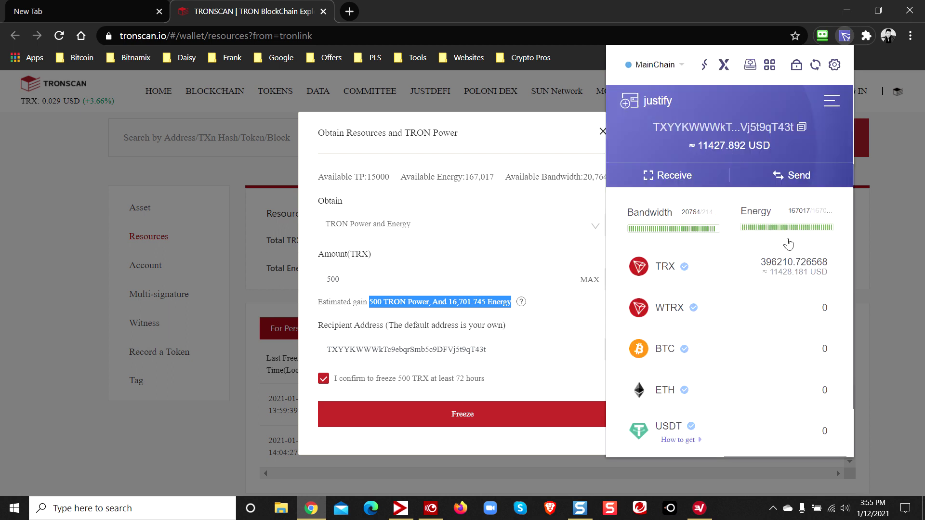